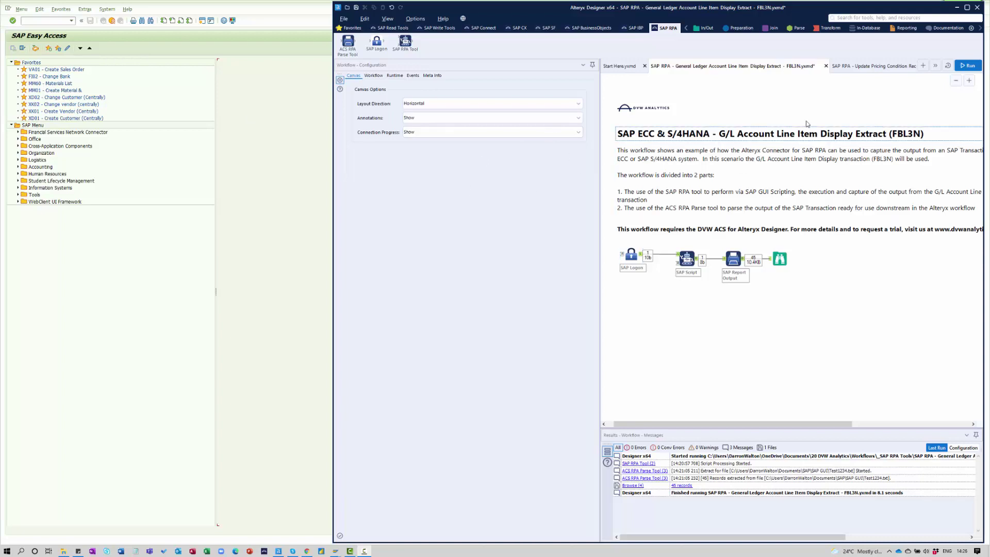
Run the FBL3N extract workflow, then bring Alteryx back and move it beside SAP GUI
click(968, 66)
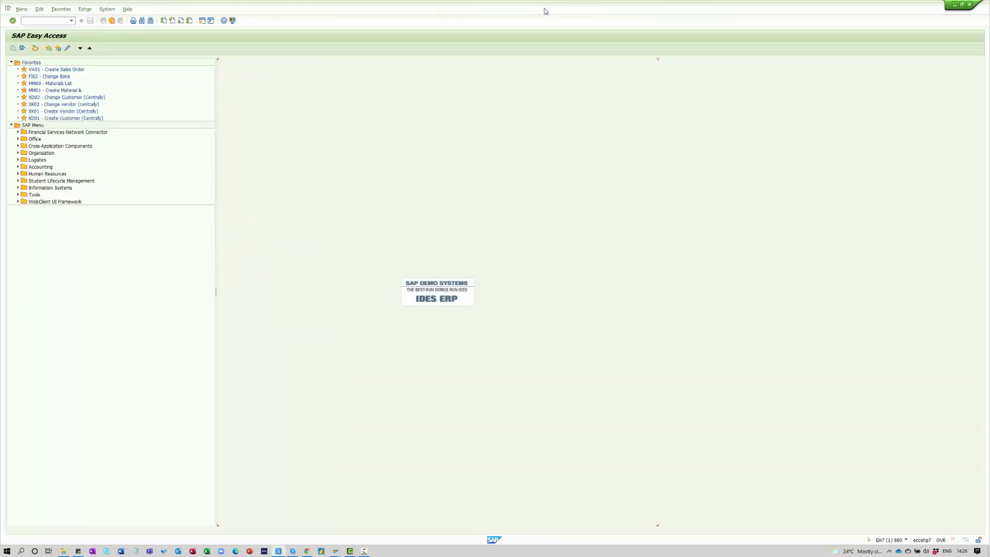
key(alt+Tab)
key(alt+Tab)
key(Tab)
key(Tab)
key(Tab)
key(Tab)
key(Tab)
key(Tab)
key(Tab)
key(Tab)
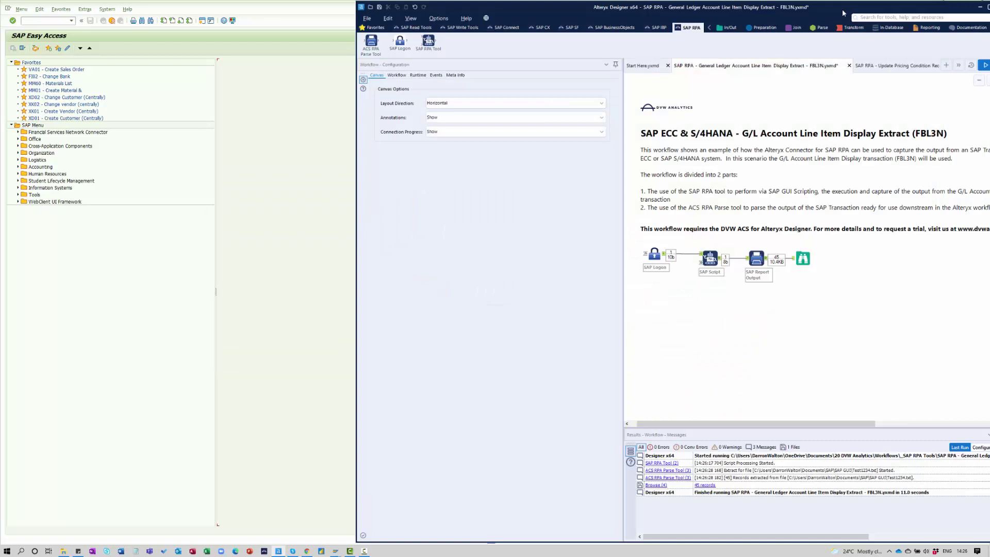
drag(838, 7, 678, 14)
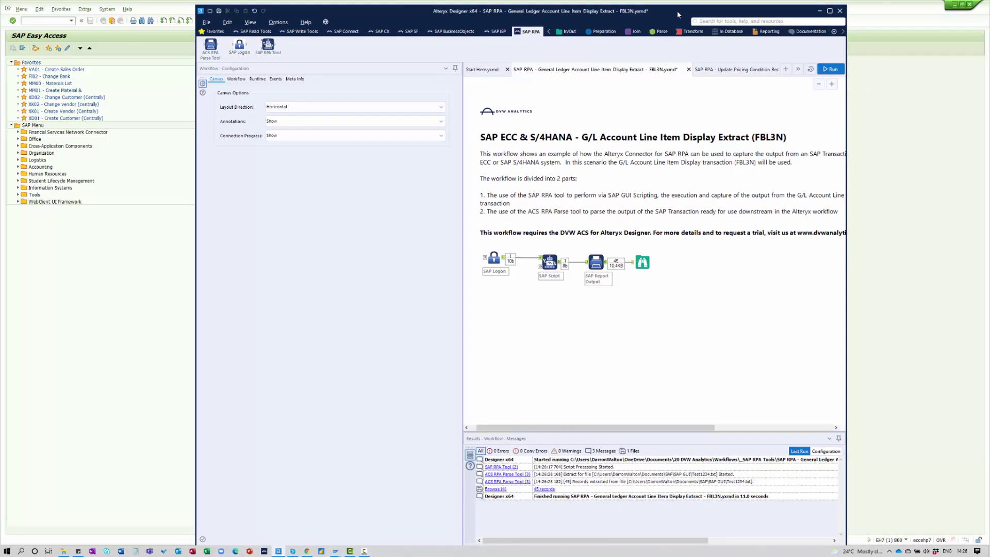
Show the Browse output of 45 records and 14 fields in a maximized, enlarged results grid
click(641, 264)
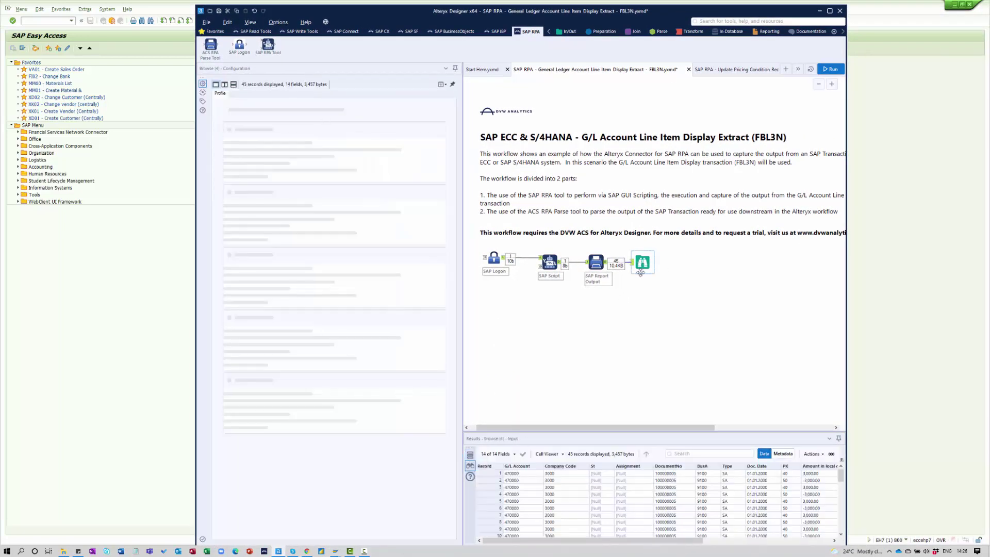
drag(620, 432, 618, 364)
click(830, 12)
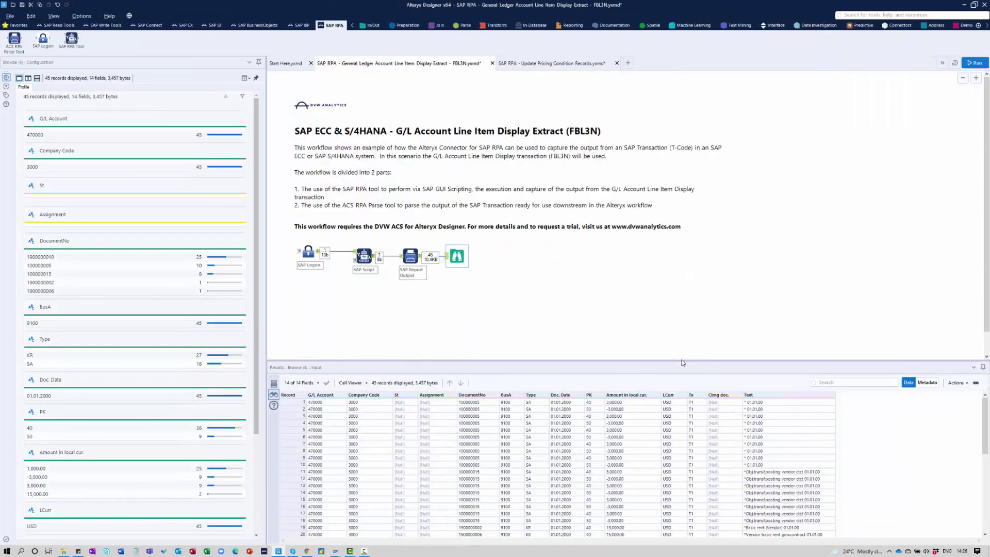
drag(683, 362, 683, 320)
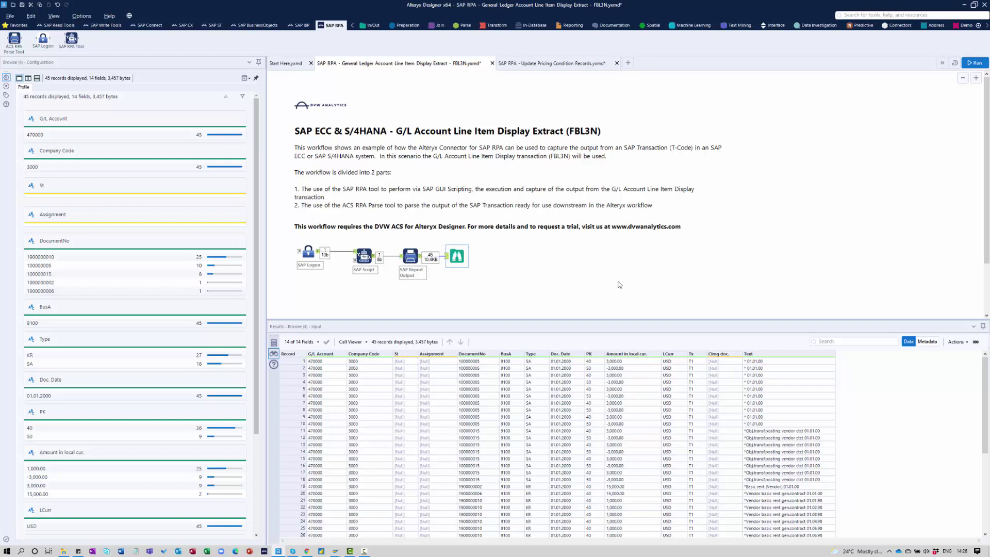
key(alt+Tab)
key(alt+Tab)
key(alt+Tab)
key(alt+Tab)
key(alt+Tab)
key(alt+Tab)
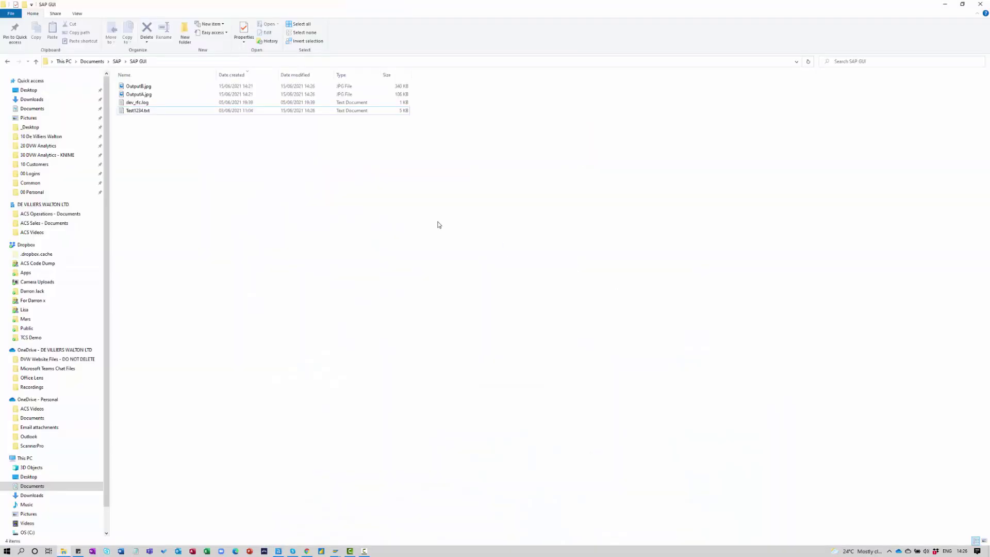
View OutputA.jpg's FBL3N selection screen and OutputB.jpg's 55,000.00 USD line list, then close them
click(130, 95)
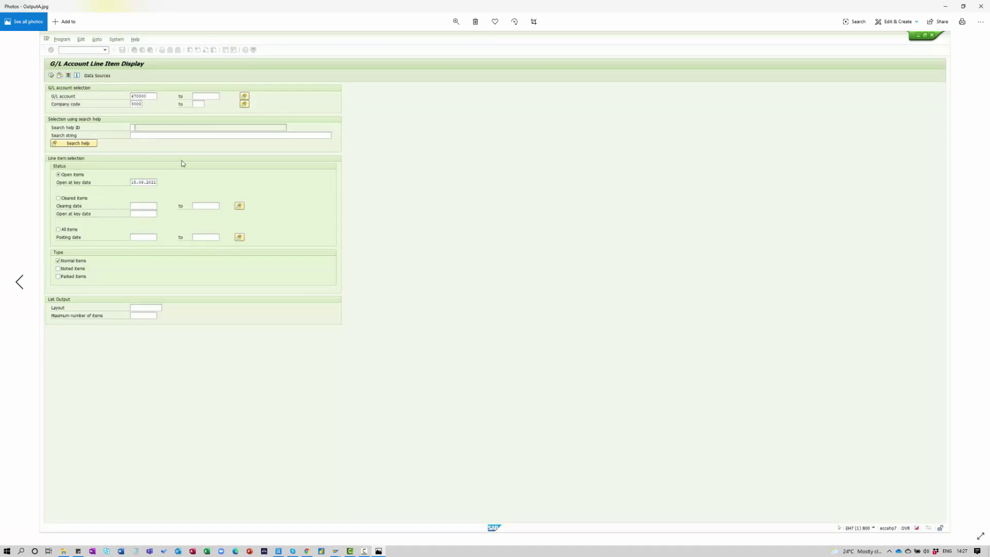
click(948, 6)
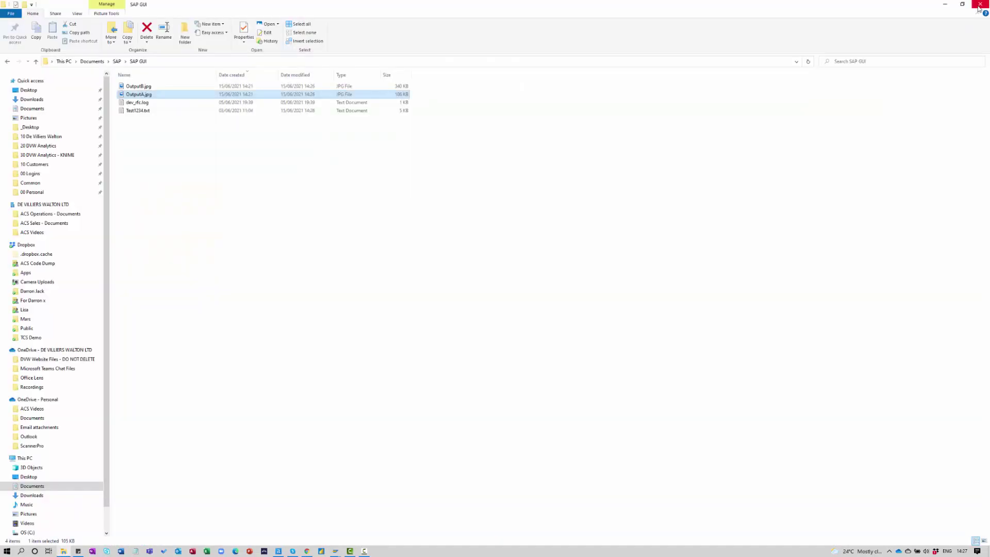
double_click(137, 87)
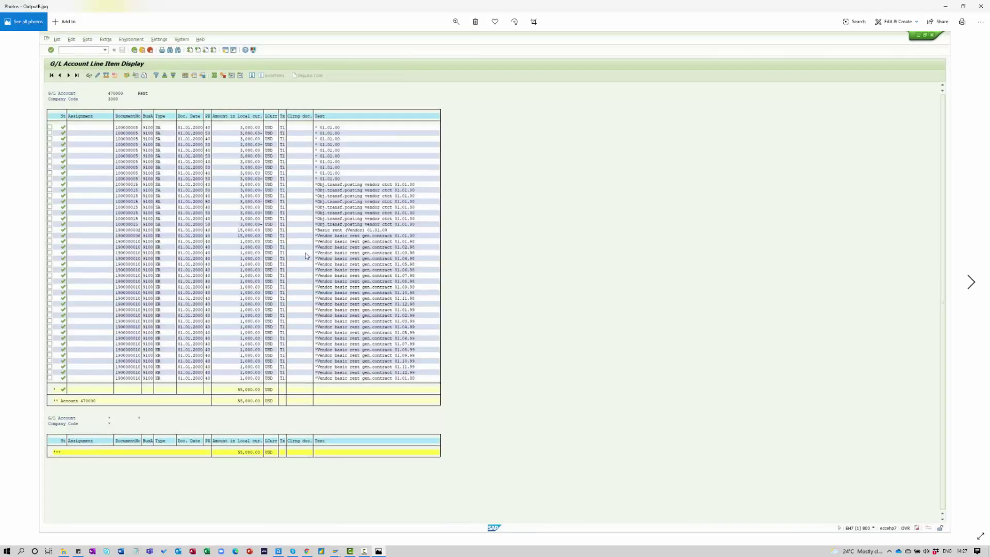
click(976, 11)
Select the SAP Script tool and pop its configuration out into a maximized window
key(alt+Tab)
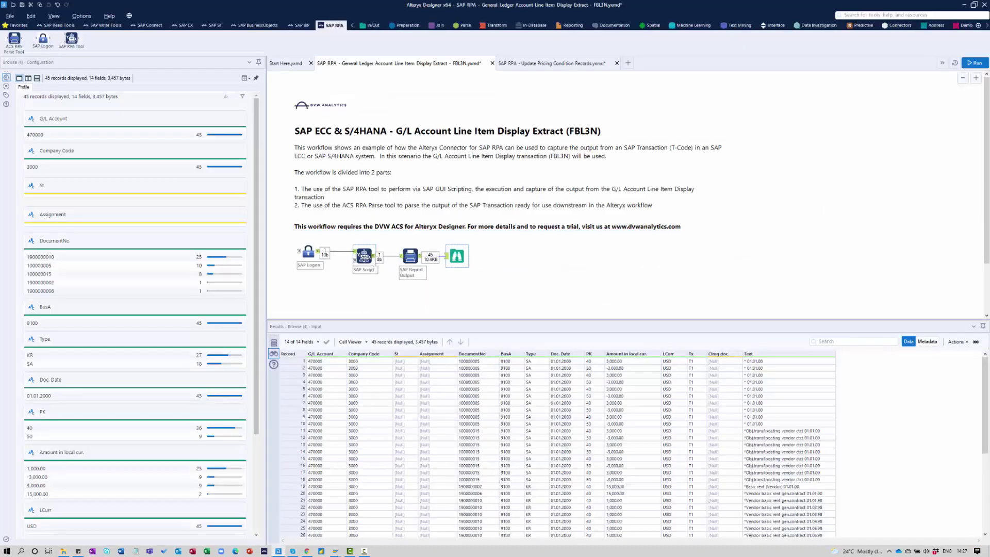
drag(268, 247, 332, 242)
click(432, 262)
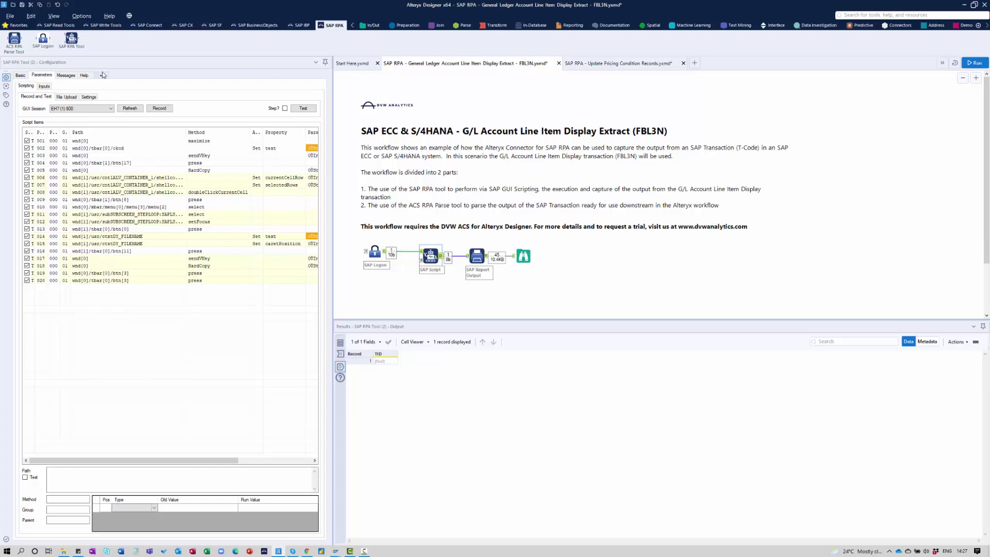
click(102, 75)
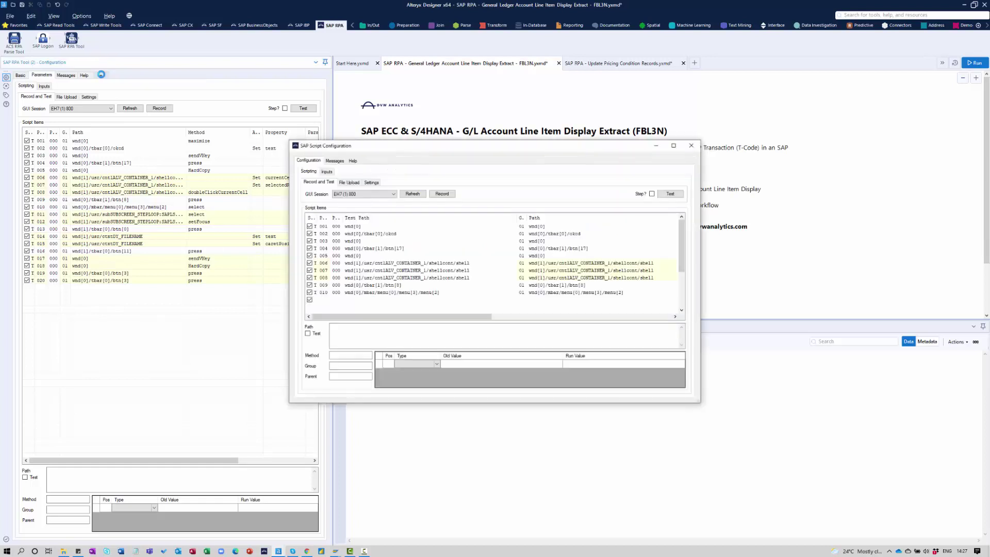
click(674, 146)
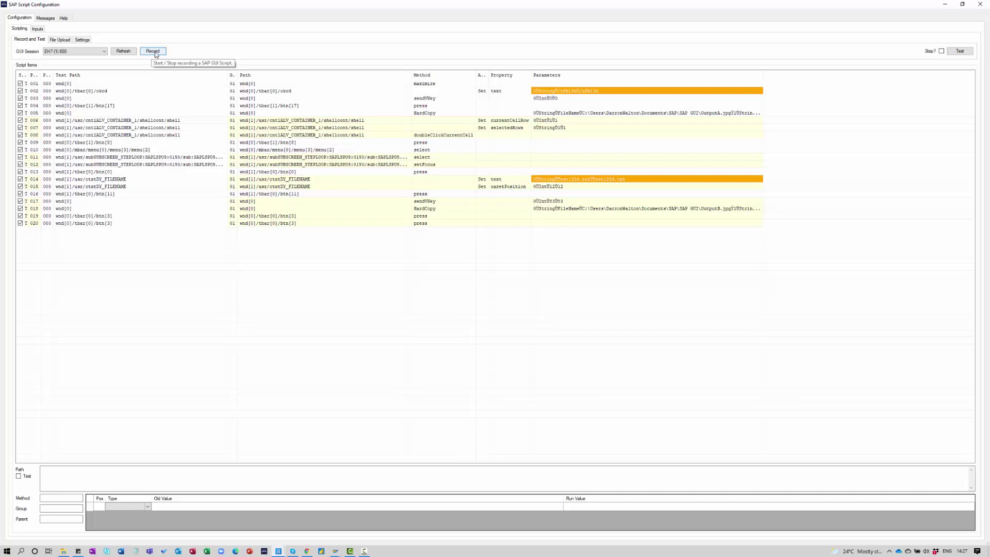
Check the File Upload options and the row 014 step setting Test1234.txt, then close the window
click(60, 39)
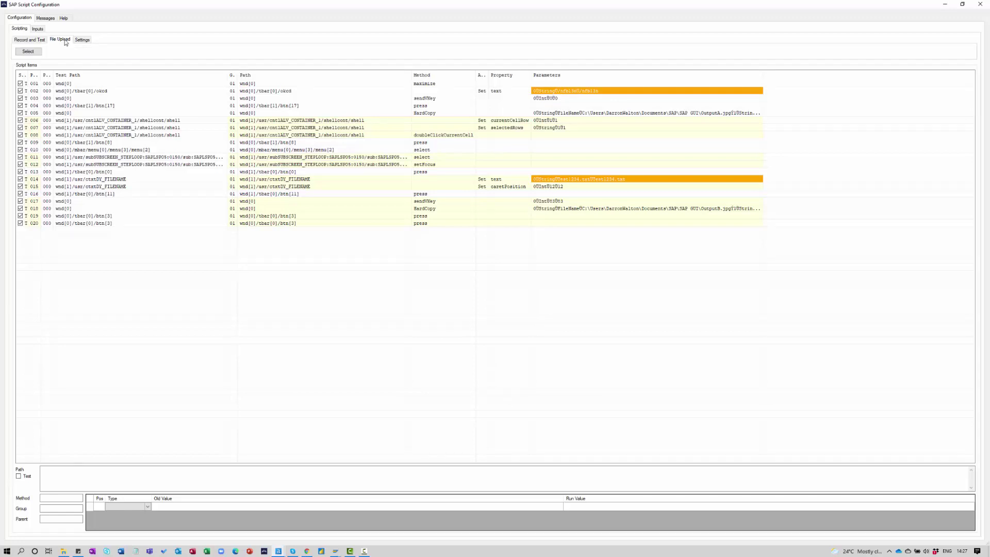
click(33, 52)
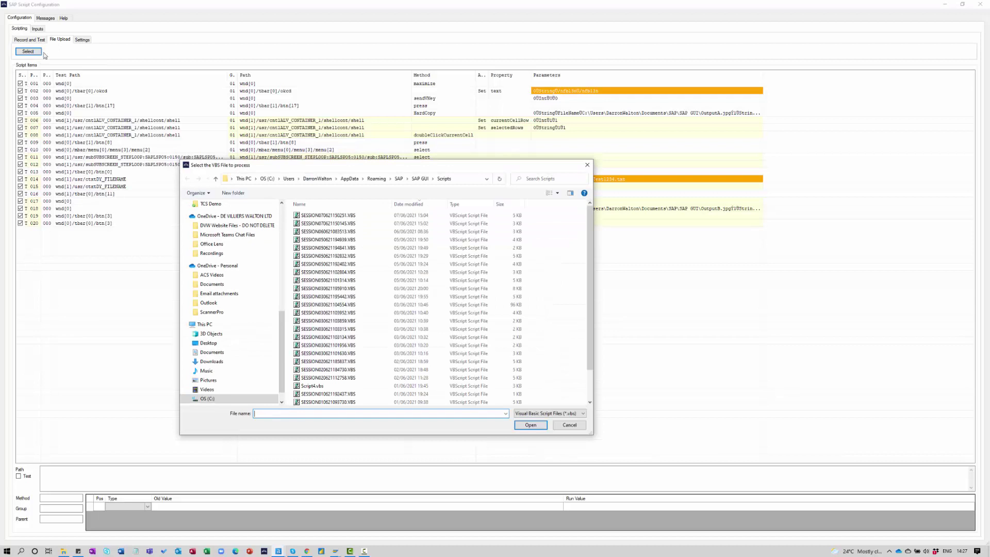
click(587, 166)
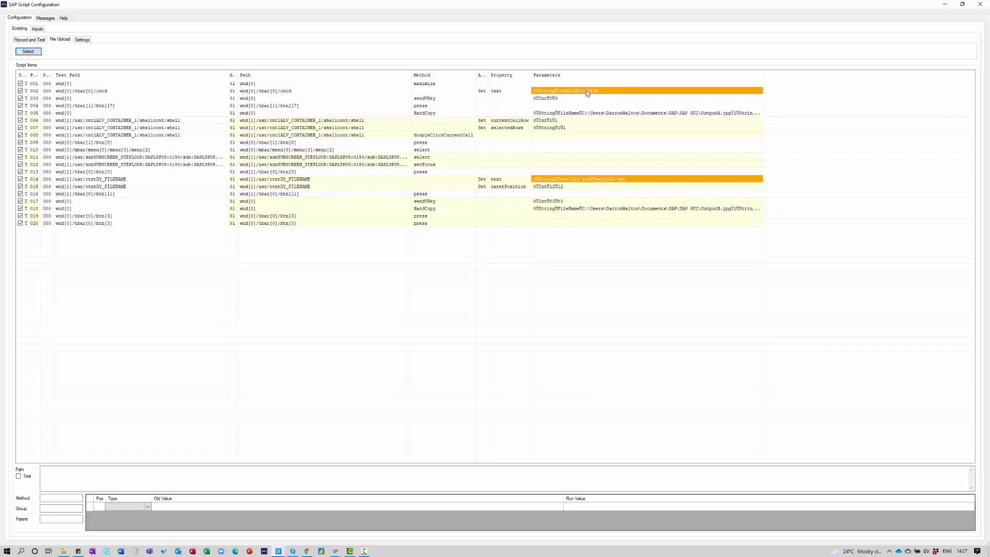
click(561, 180)
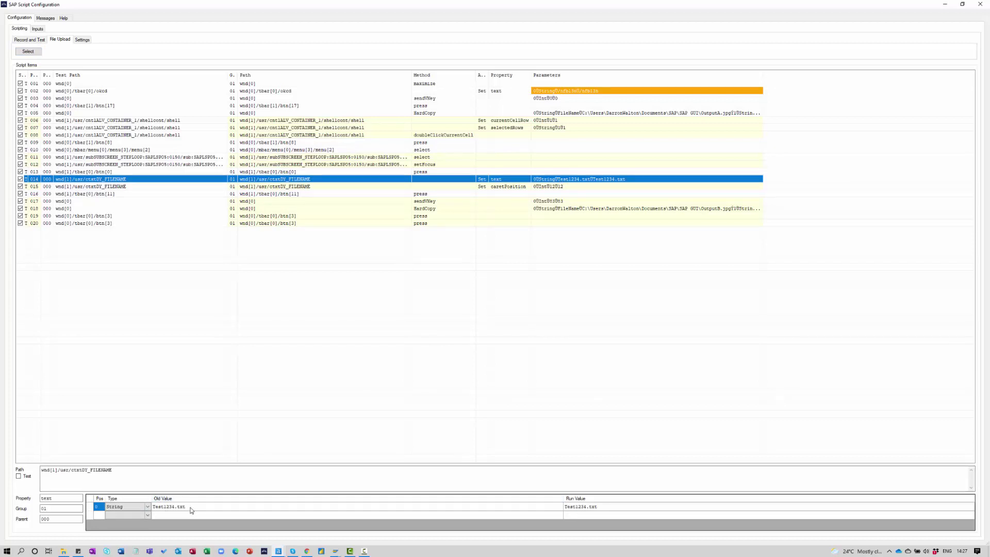
click(985, 5)
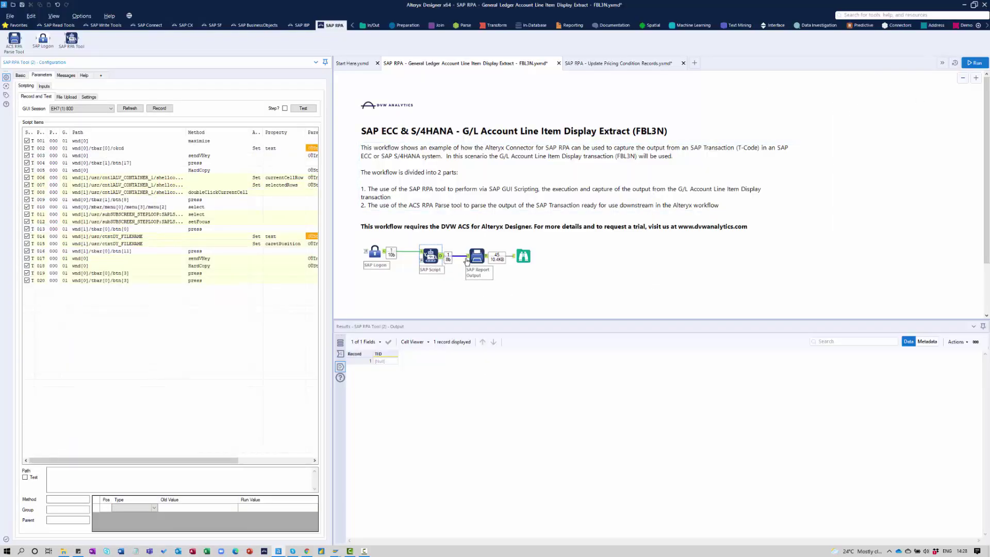
Preview the FBL3N sample file's raw rows in the ACS RPA Parse Tool, then open Update Pricing Condition Records
click(471, 258)
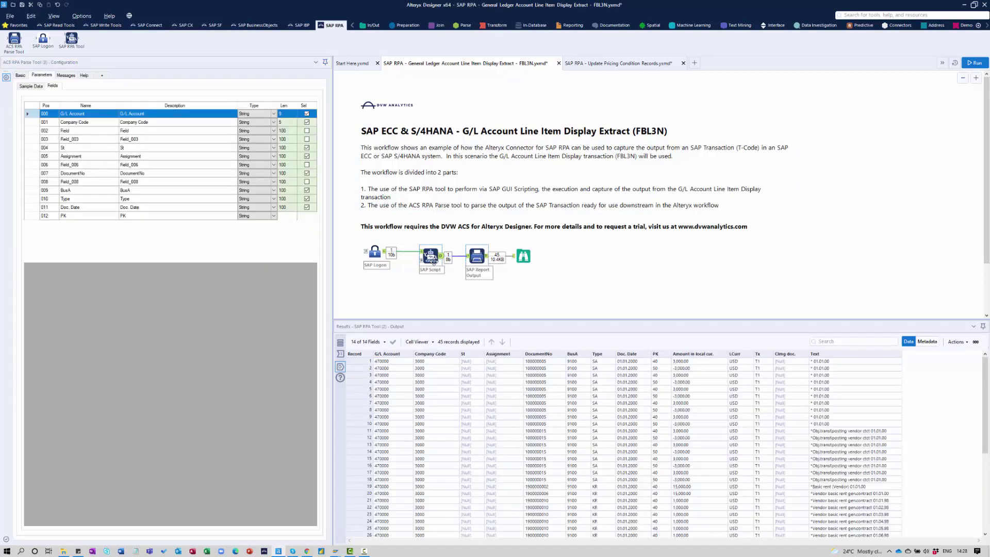
drag(330, 250, 371, 252)
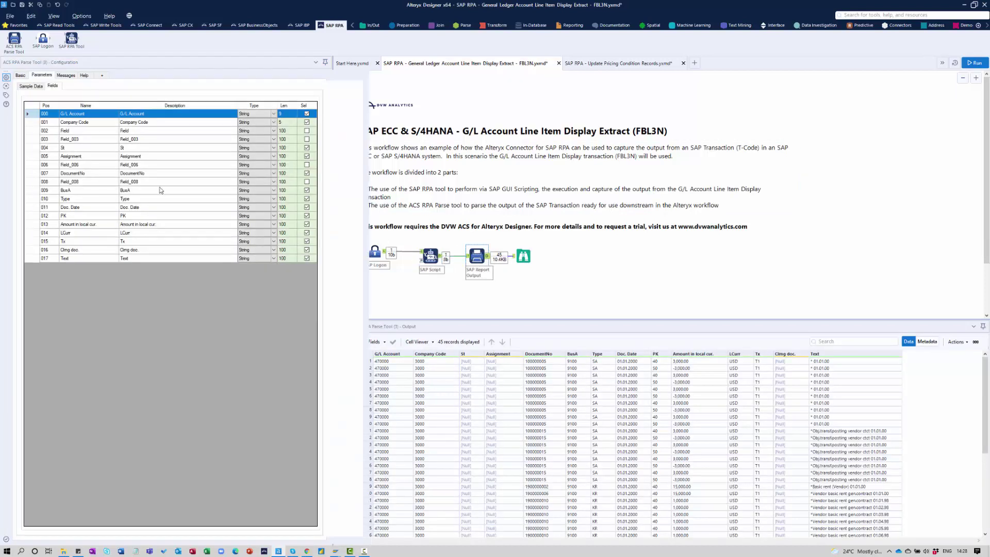
click(31, 86)
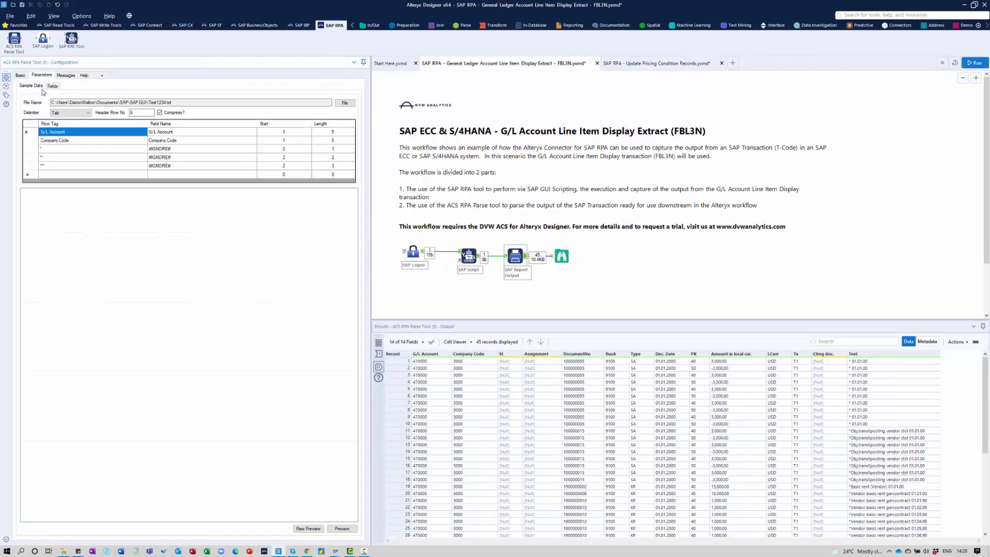
click(308, 529)
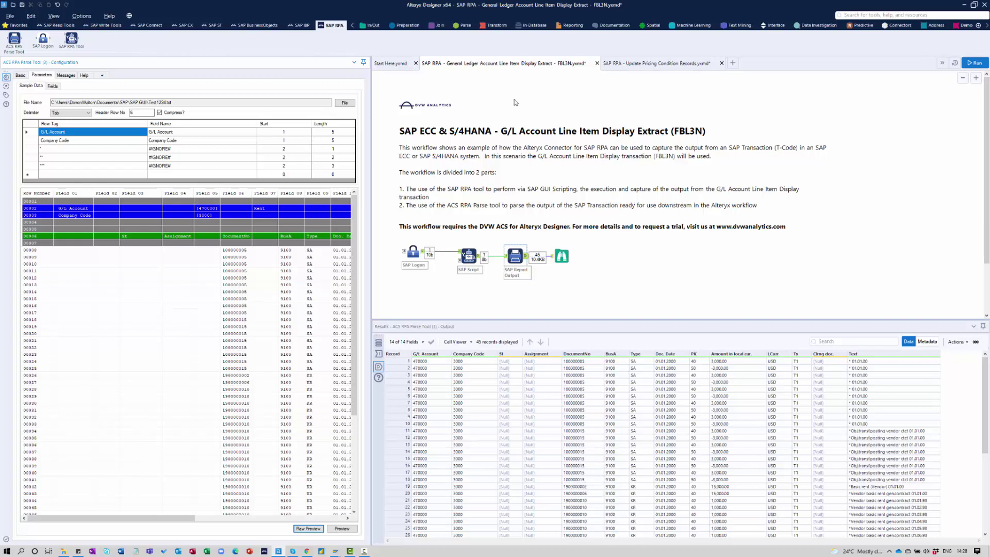
click(627, 64)
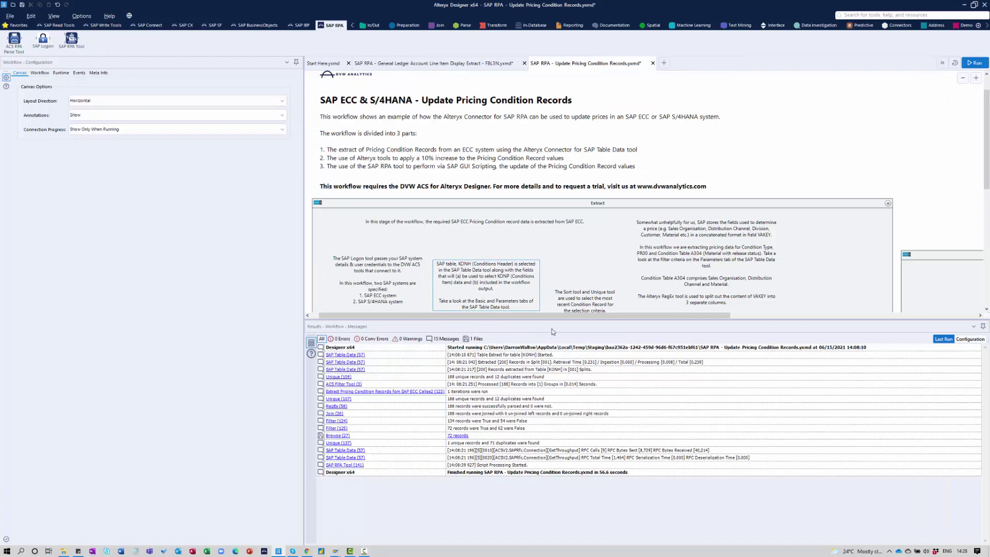
Enlarge the canvas, show the SAP Read Tools palette, and scroll to the Prepare and Load stages
drag(557, 320, 544, 443)
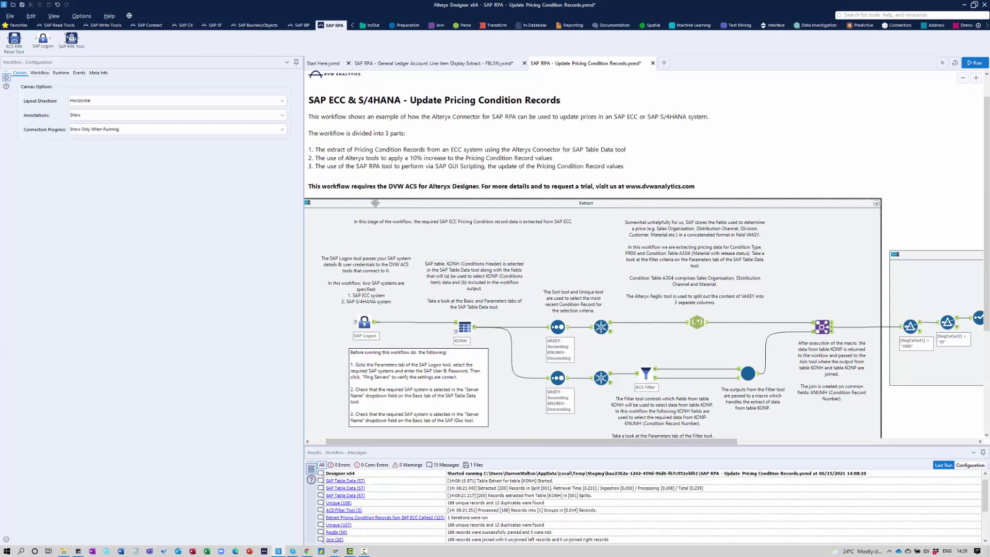
click(303, 177)
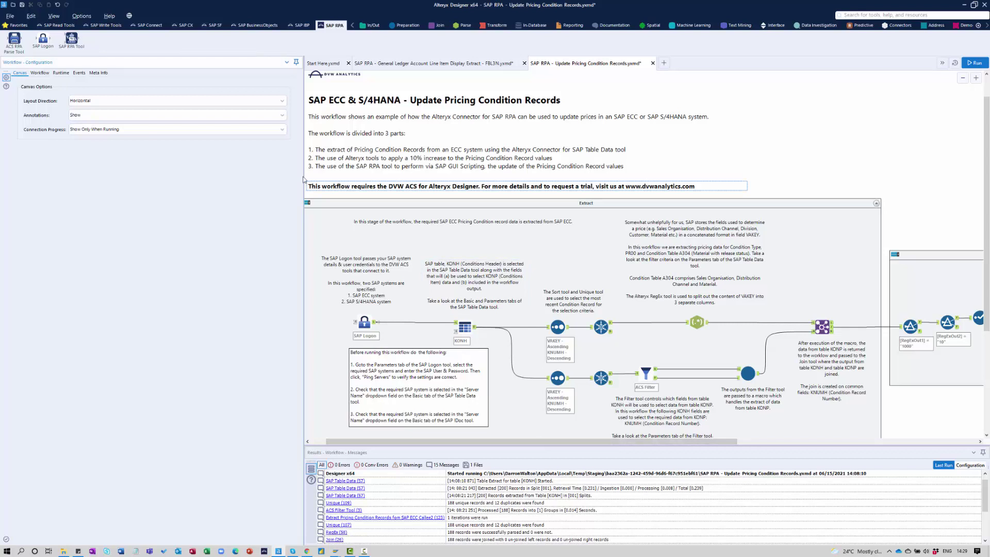
drag(216, 173, 217, 172)
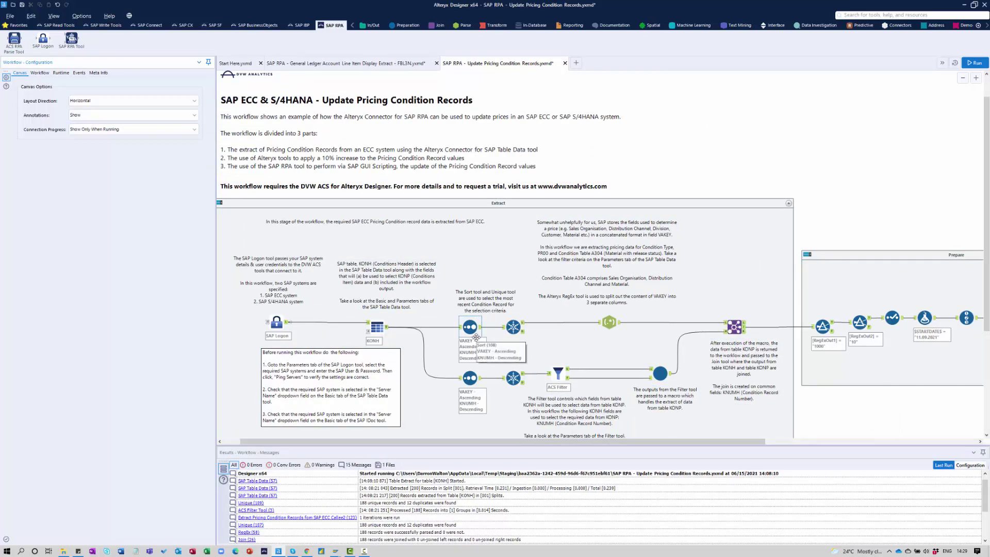
click(60, 24)
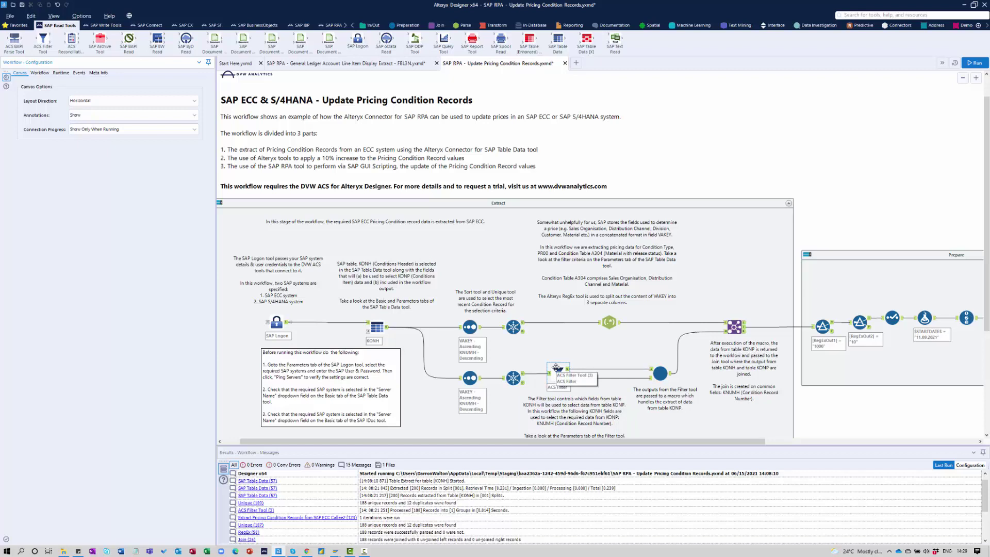
drag(473, 443, 671, 449)
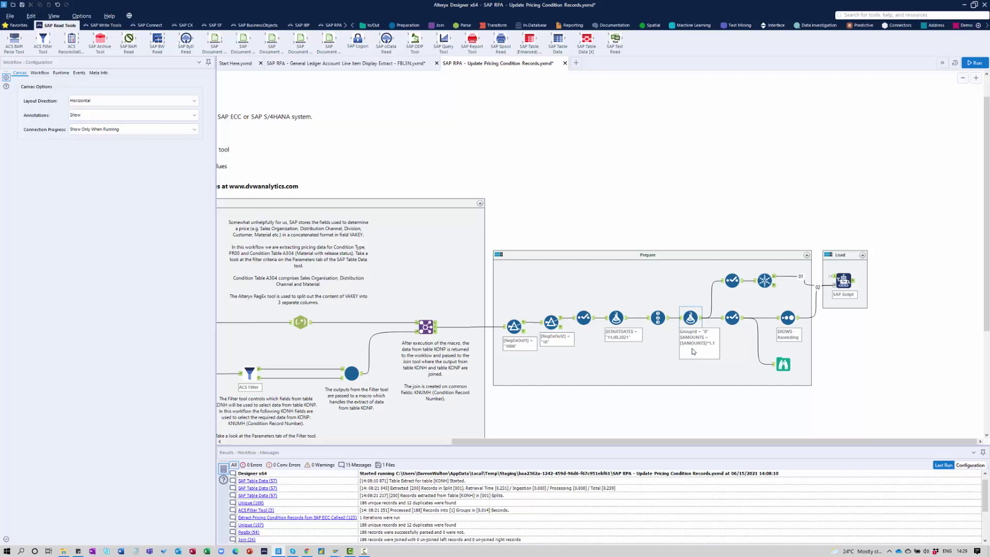
Change the $STARTDATE$ formula expression from 11.09.2021 to 12.09.2021
click(616, 317)
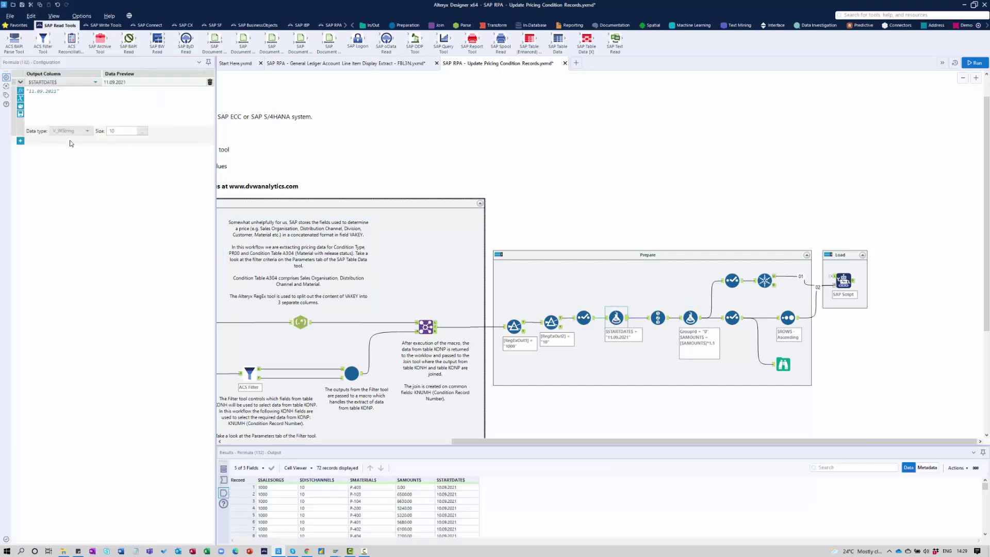
click(31, 92)
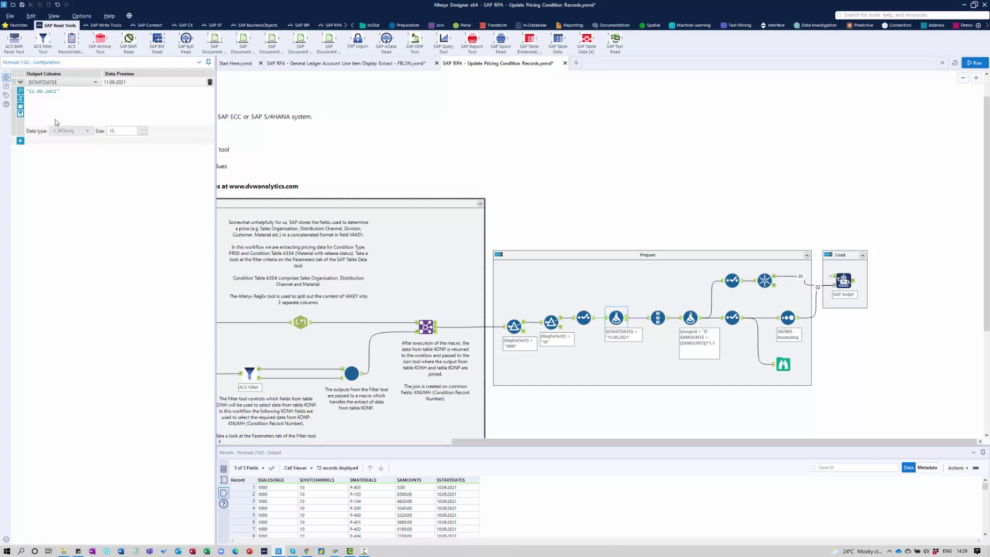
key(Delete)
text(2)
click(574, 159)
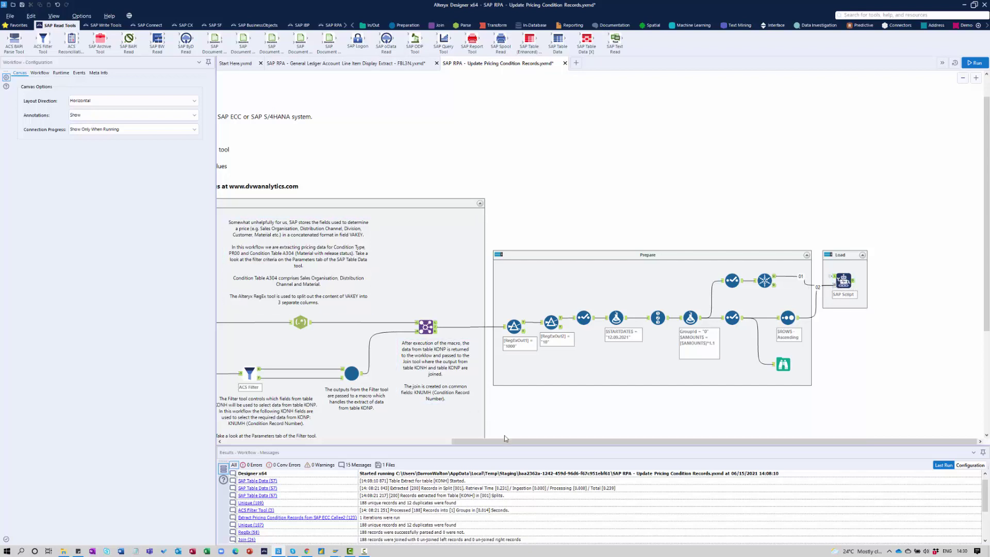
Restore the Alteryx window and position it on the right, beside SAP Easy Access
drag(505, 439, 283, 440)
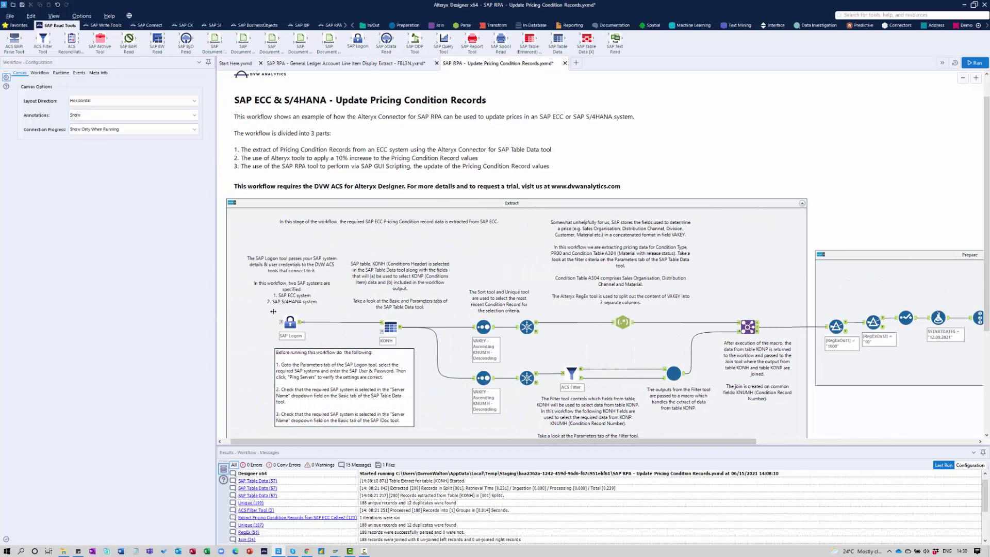
drag(216, 258, 318, 232)
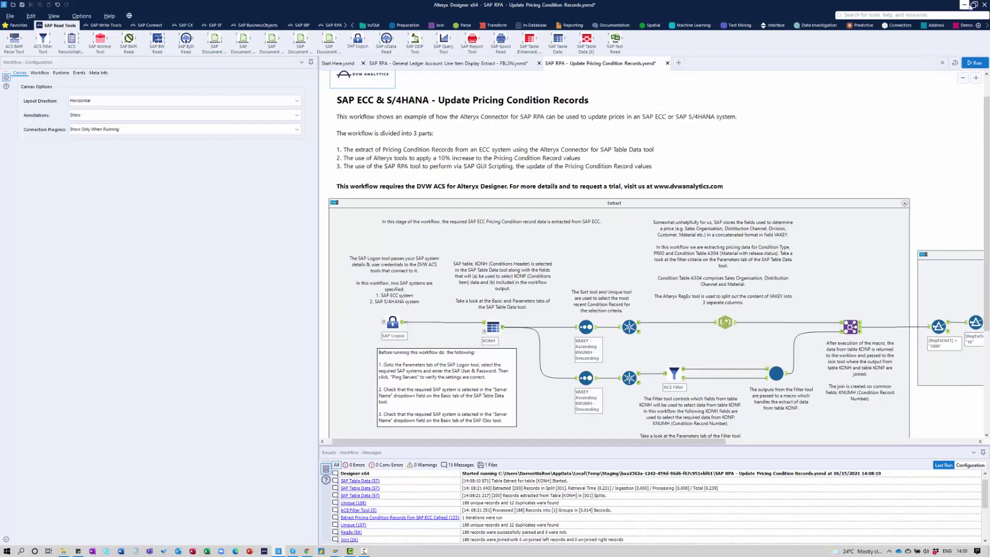
click(975, 4)
drag(431, 12, 571, 8)
key(alt+Tab)
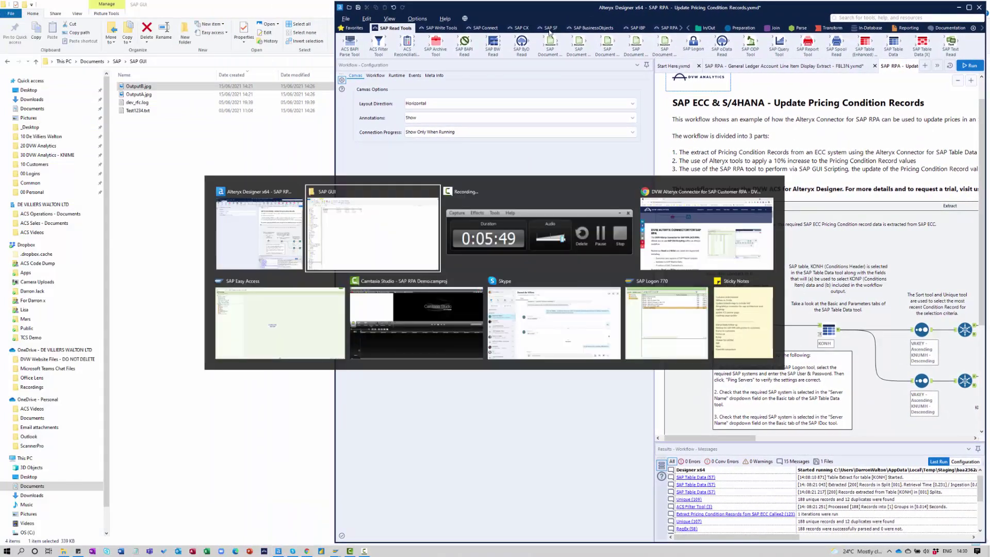
key(alt+Tab)
key(alt+Tab)
key(alt+Tab)
key(alt+Tab)
key(alt+Tab)
key(alt+Tab)
key(alt+Tab)
key(alt+Tab)
key(alt+Tab)
key(alt+Tab)
key(alt+Tab)
key(alt+Tab)
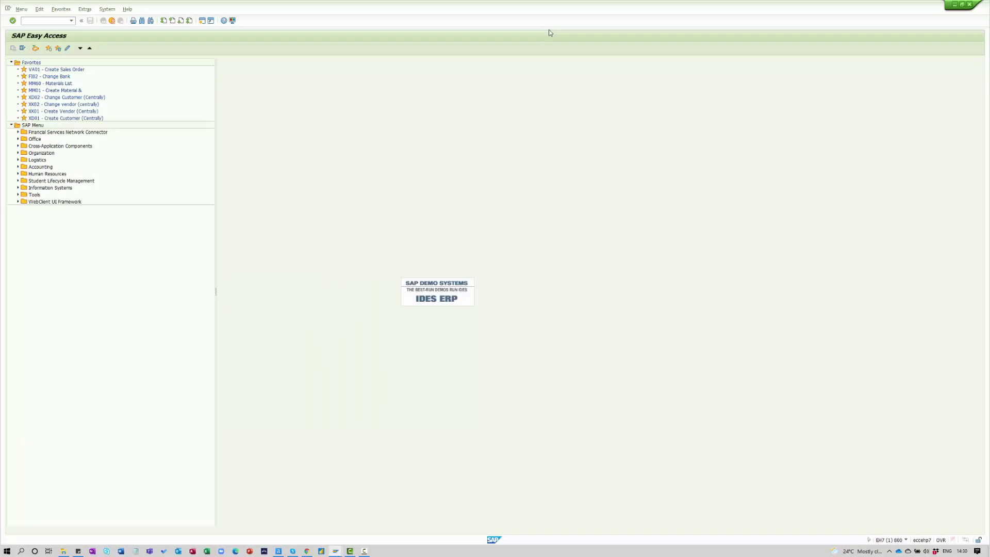
click(279, 551)
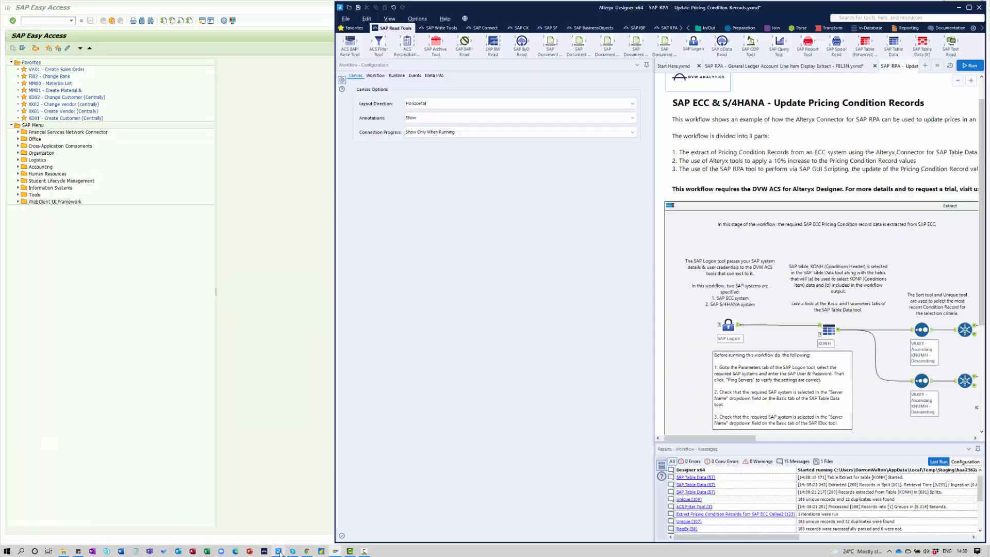
Run the pricing workflow to fill PR00 Fast Entry with 72 condition records valid from 12.09.2021
click(973, 67)
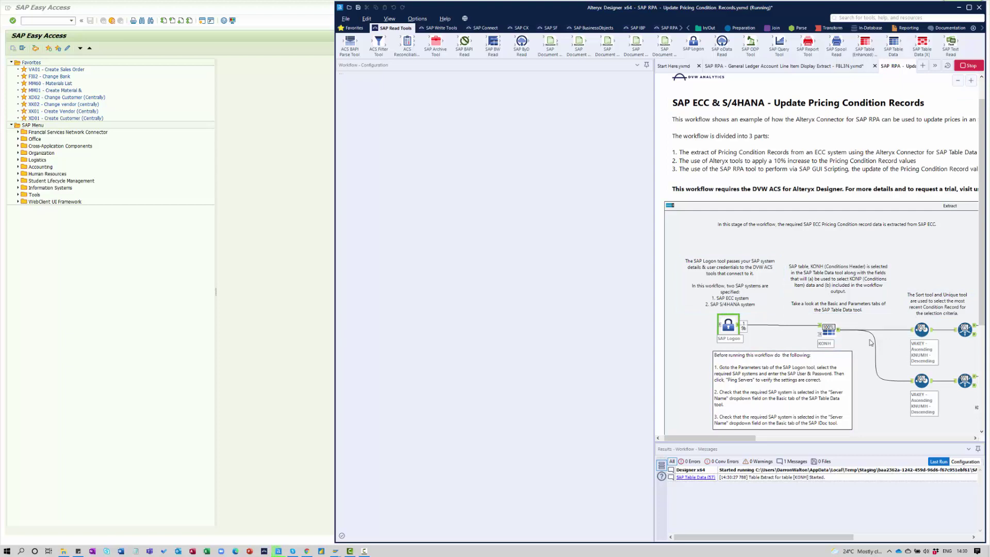
drag(723, 439, 915, 441)
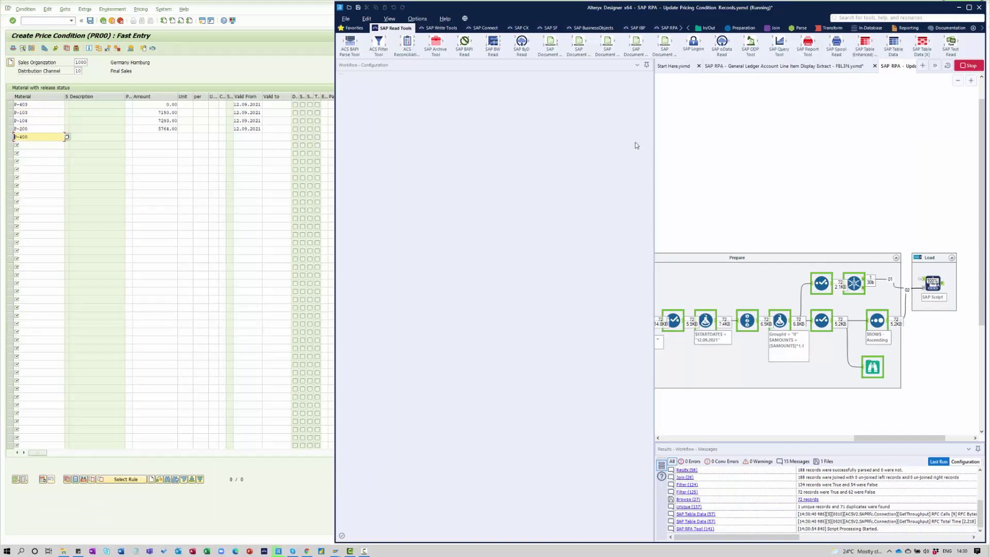
drag(518, 4, 629, 7)
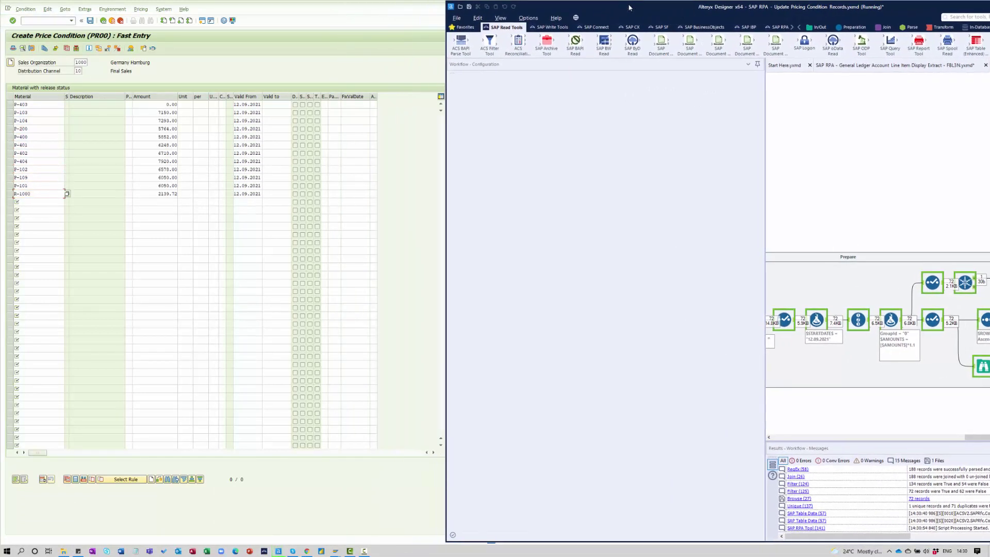